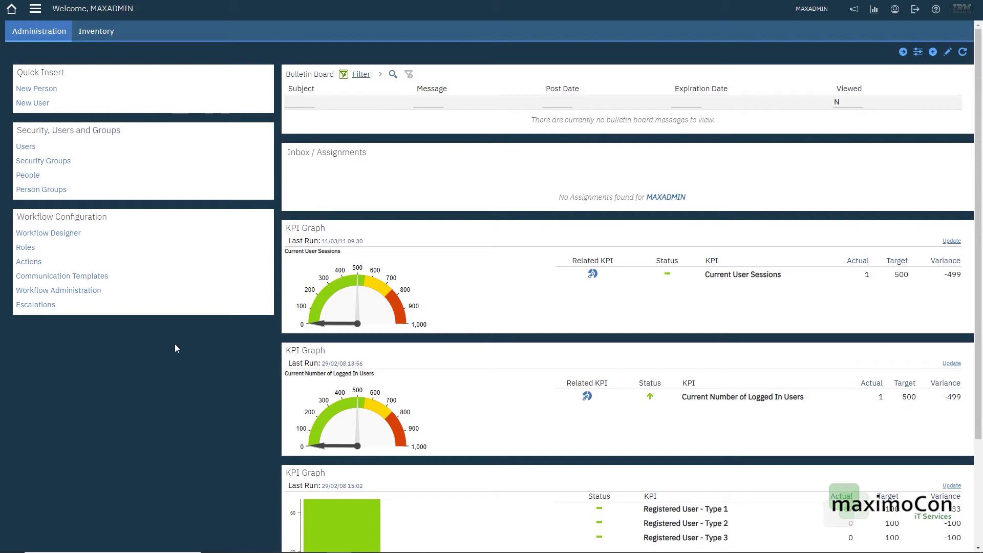
Open the Assets application and filter for BEDFORD assets matching PC%, listing 3 results
left_click(40, 13)
mouse_move(61, 81)
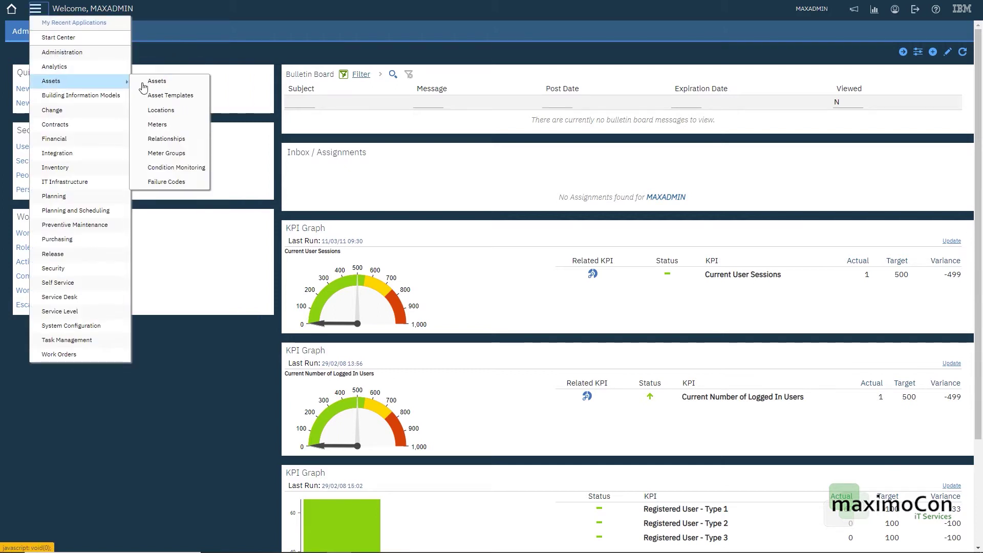
left_click(146, 81)
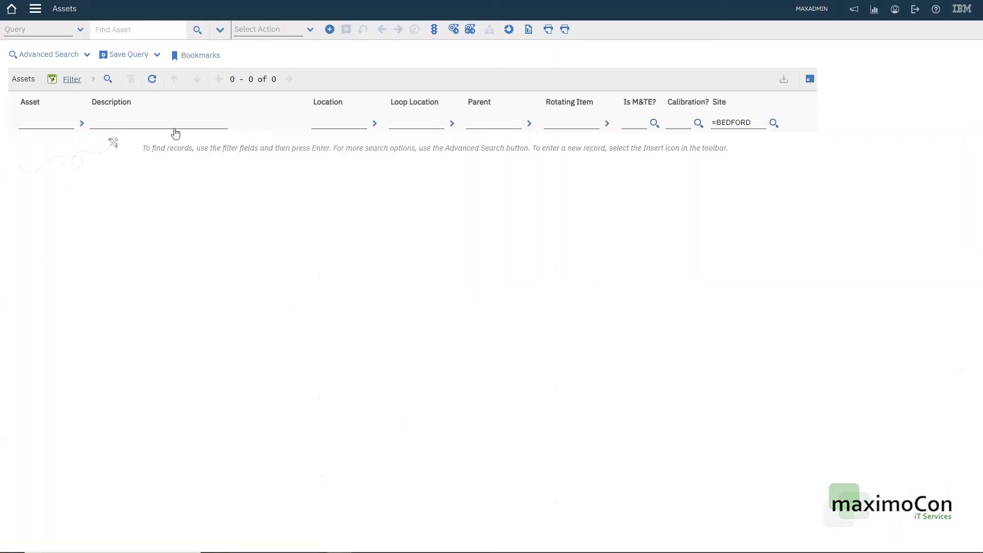
type("PC%")
key("Return")
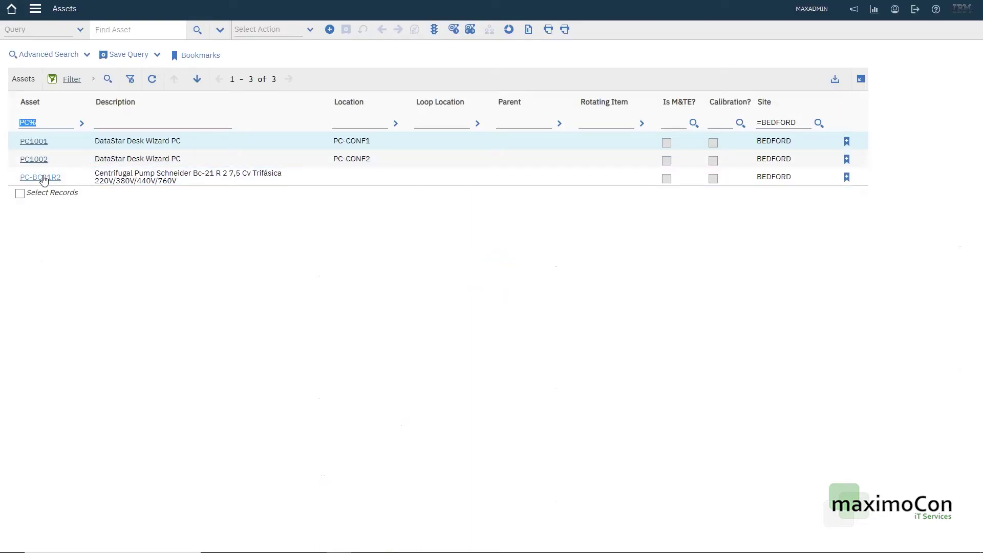
Set asset PC-BC21R2's failure class to PUMPS, save it, and go to its failure codes
left_click(44, 178)
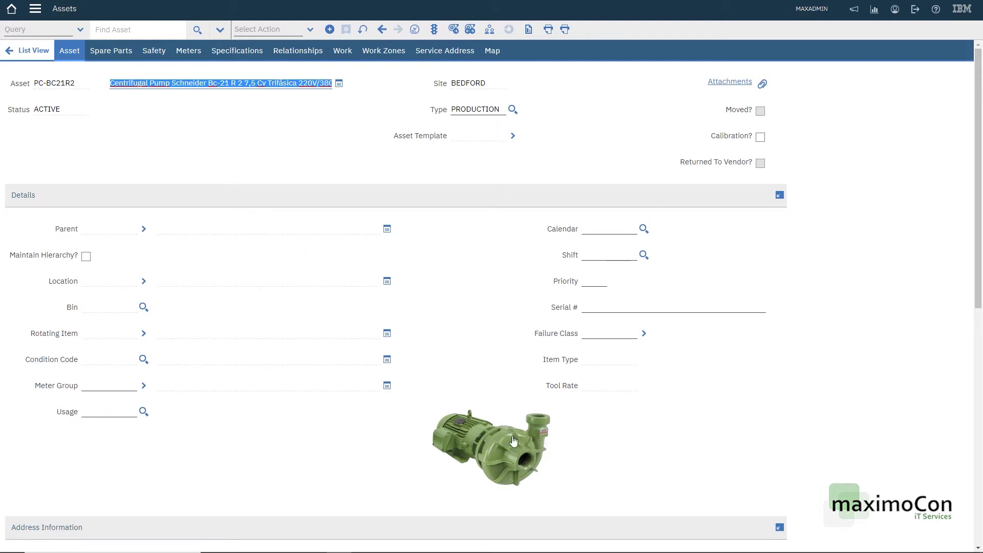
left_click(610, 335)
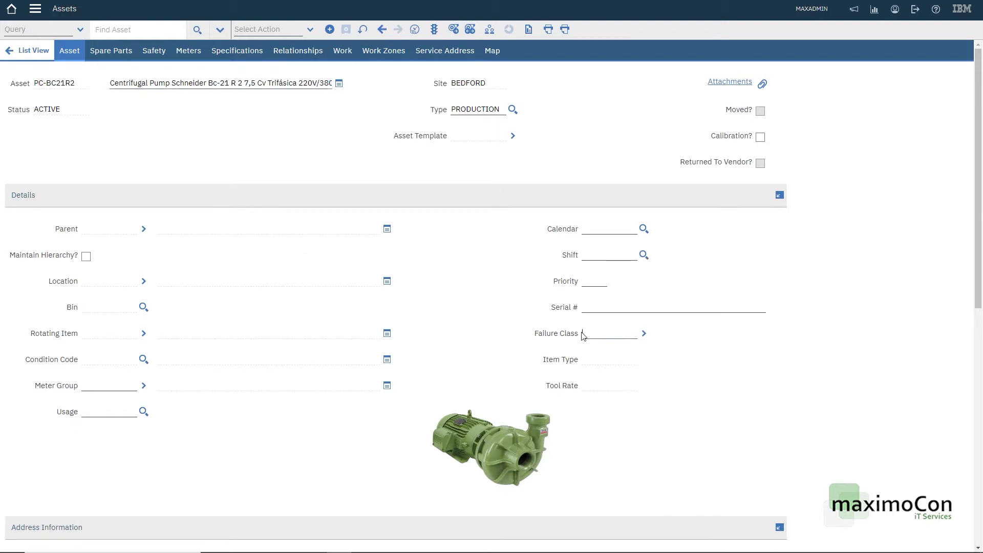
left_click(643, 334)
left_click(661, 345)
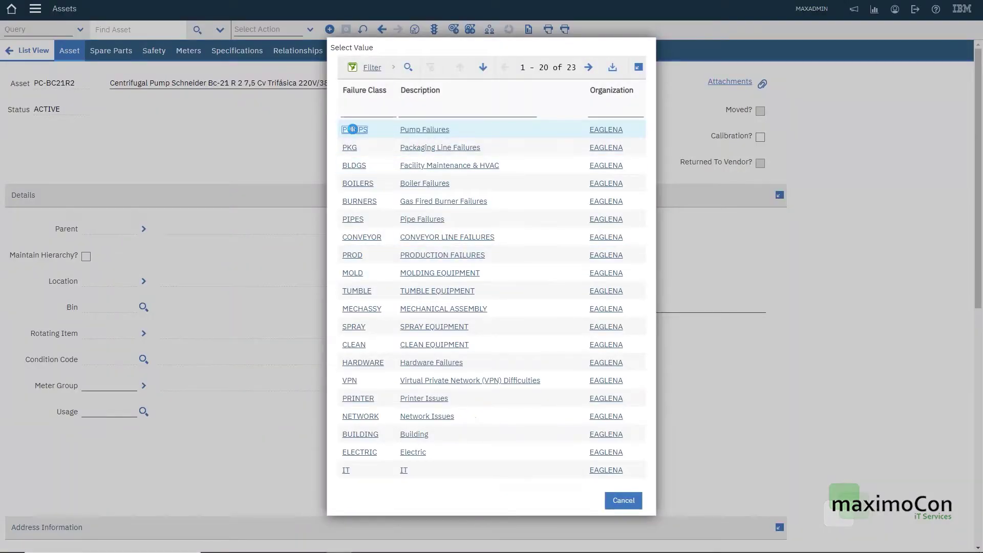
left_click(353, 130)
left_click(346, 30)
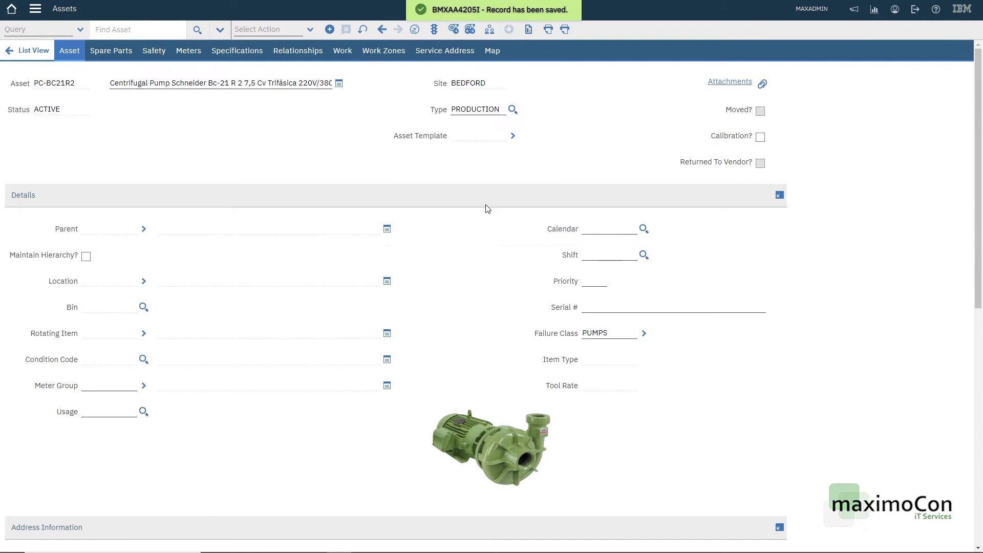
left_click(644, 333)
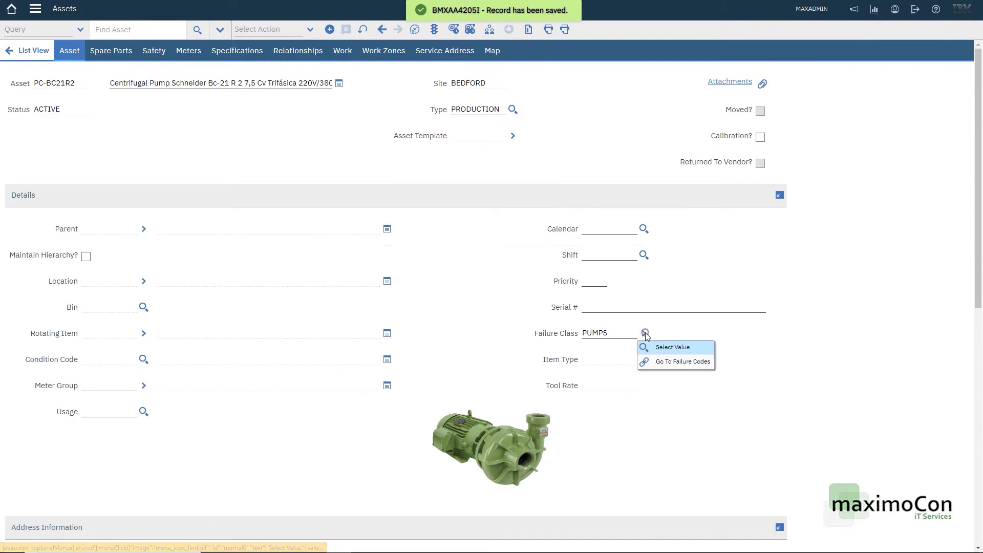
Browse the PUMPS failure codes: causes for LOWVOL, then remedies for the JAMPIPE cause
left_click(656, 361)
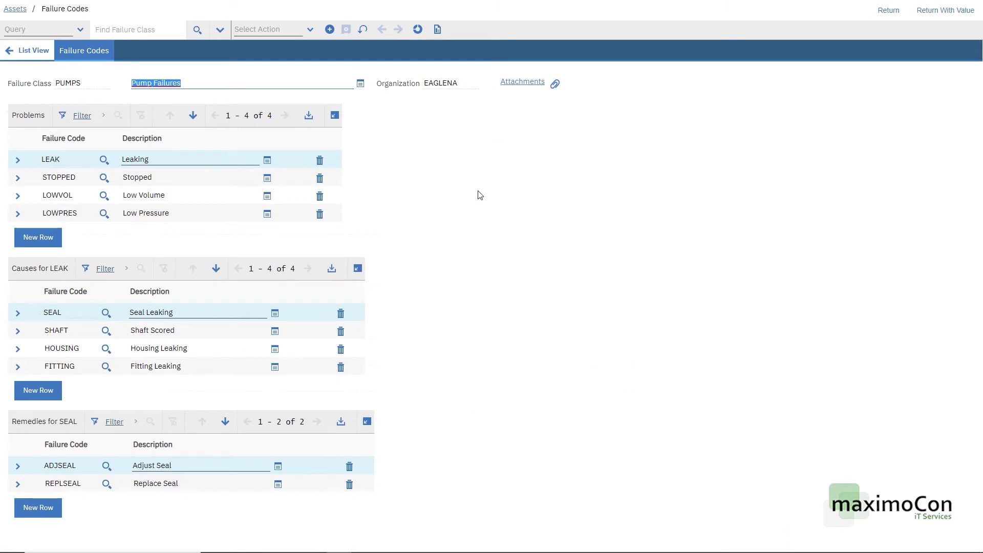
left_click(164, 195)
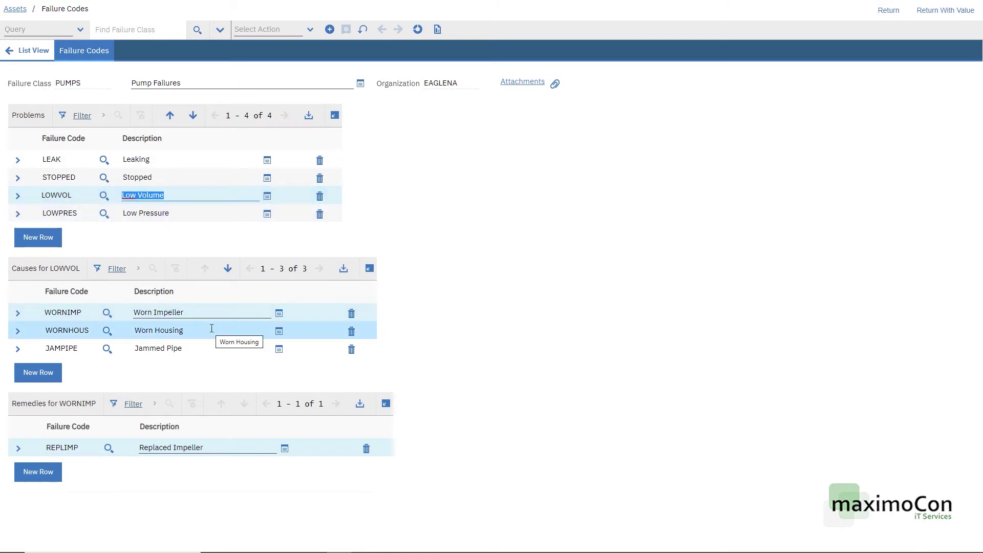
left_click(201, 349)
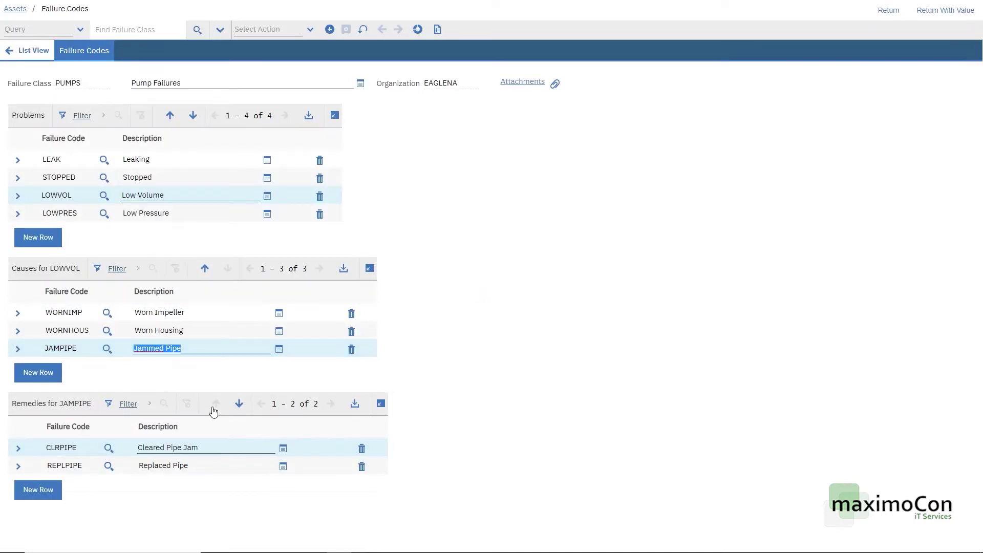
left_click(502, 341)
Return to asset PC-BC21R2, copy its asset ID, and switch to Work Order Tracking
left_click(886, 9)
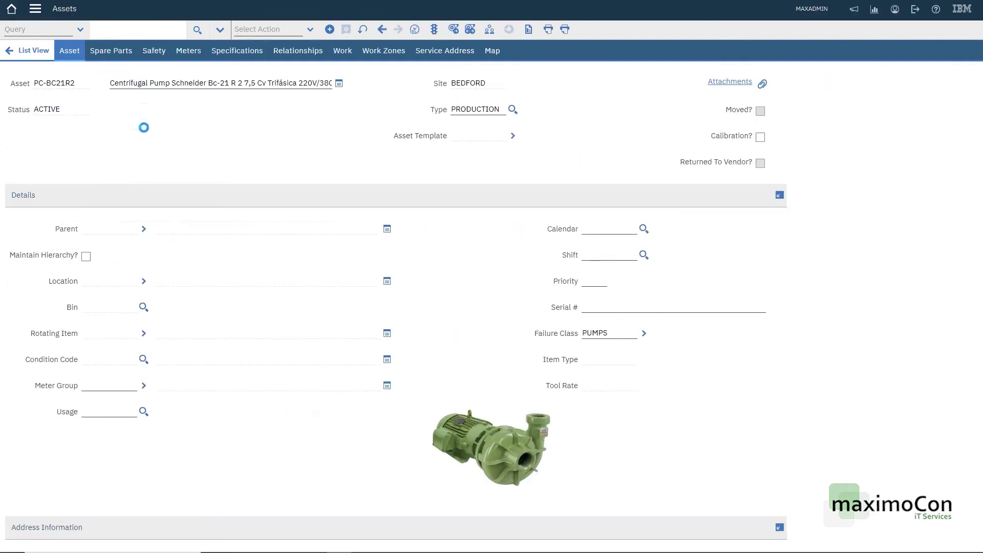
left_click(610, 332)
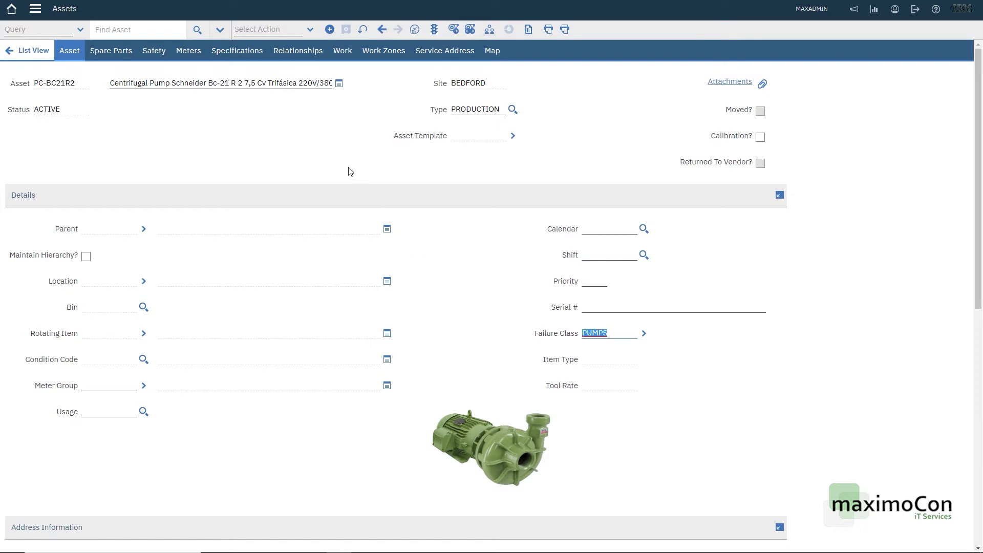
left_click(77, 88)
left_click(34, 10)
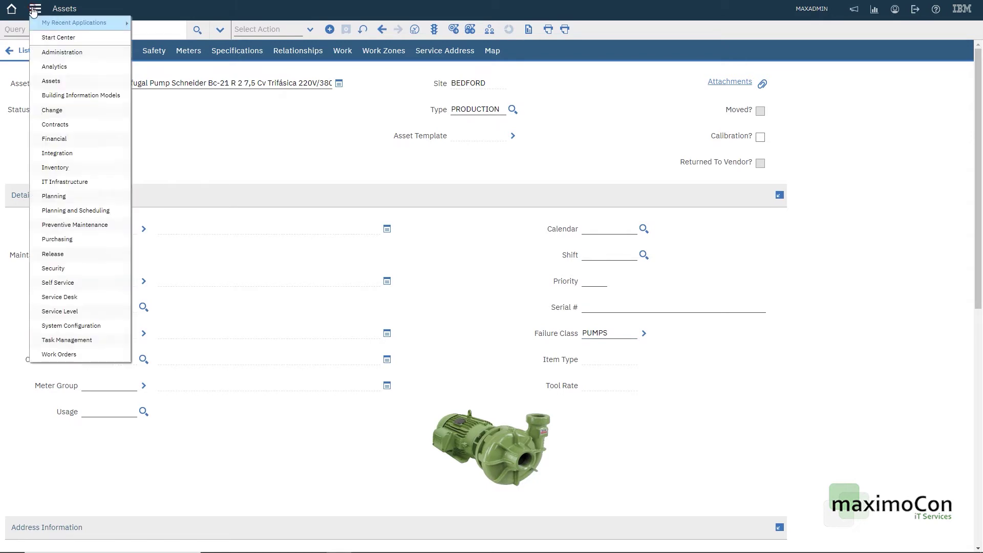
mouse_move(71, 354)
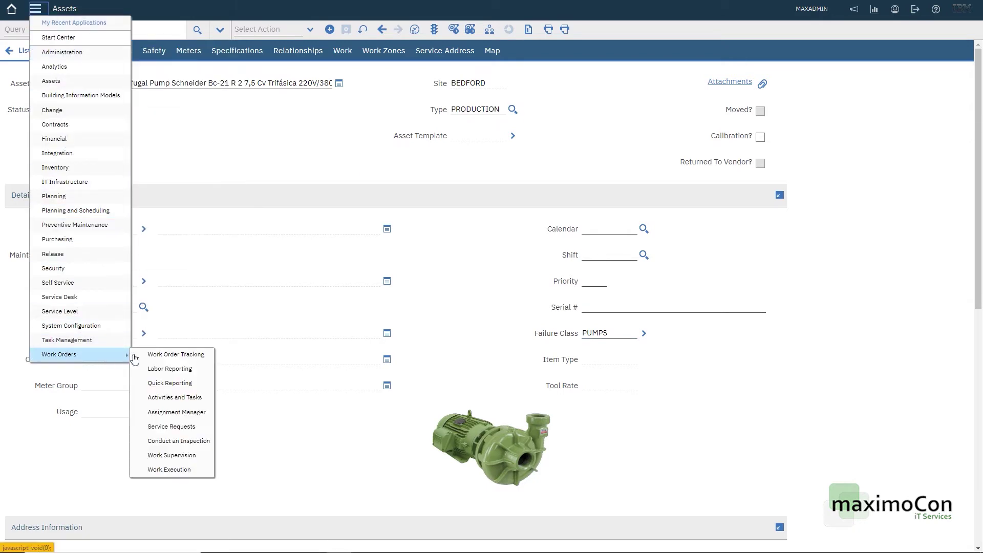
left_click(156, 354)
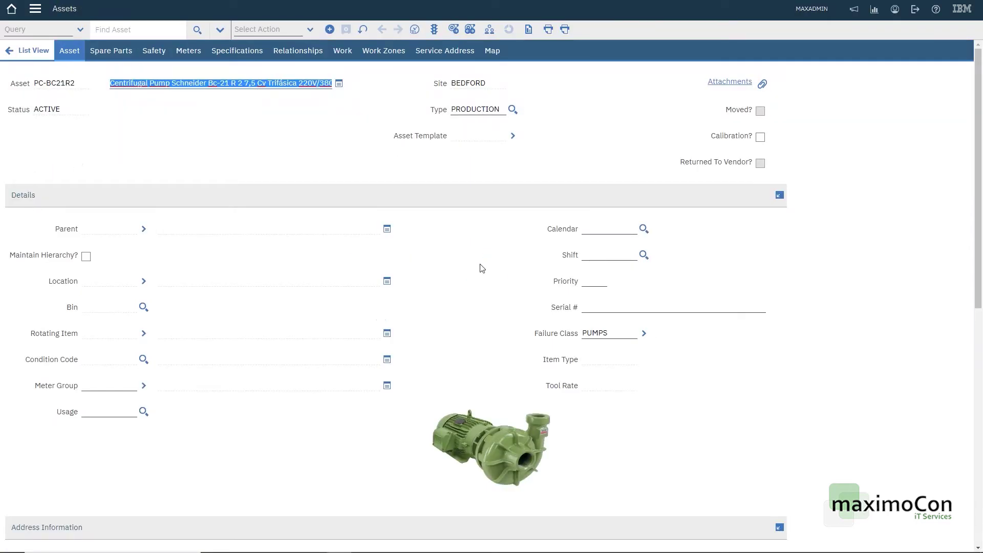
double_click(70, 86)
key("ctrl+c")
left_click(35, 8)
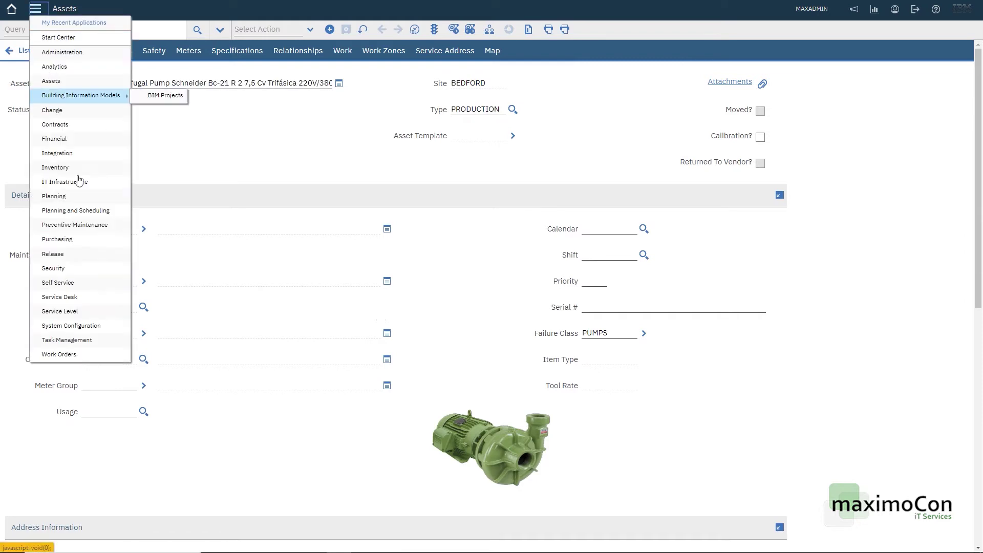
Start a new work order for asset PC-BC21R2 by pasting the copied asset ID
mouse_move(118, 359)
left_click(160, 353)
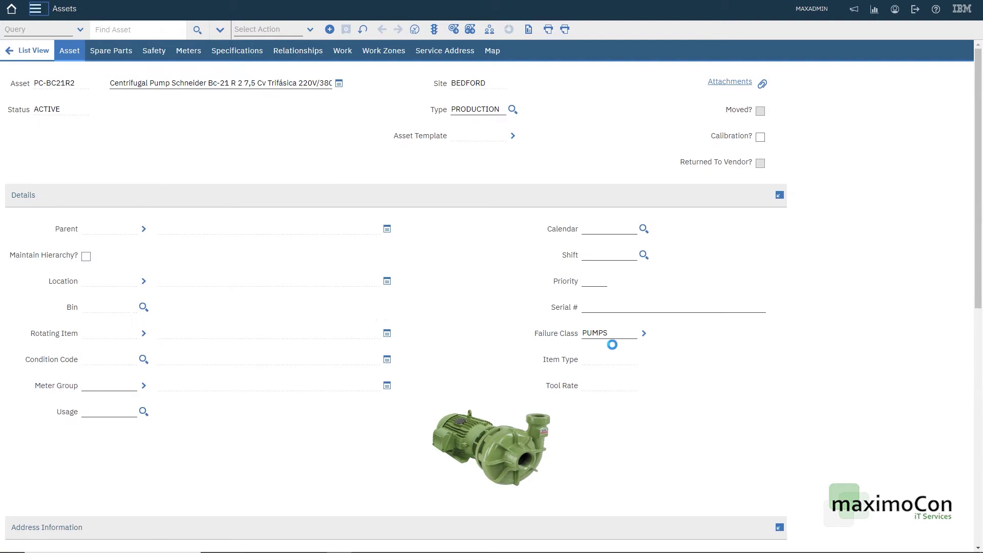
left_click(330, 30)
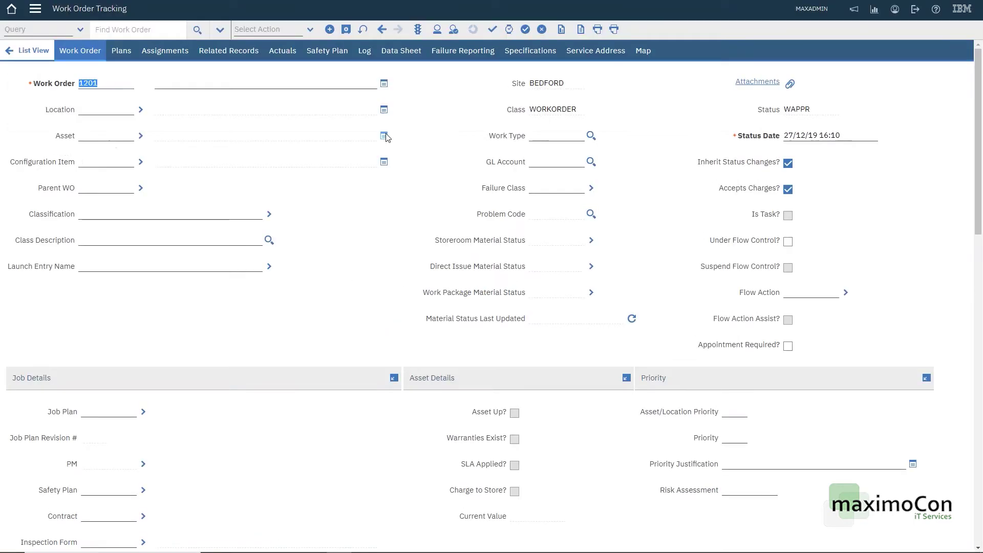
left_click(109, 138)
key("ctrl+v")
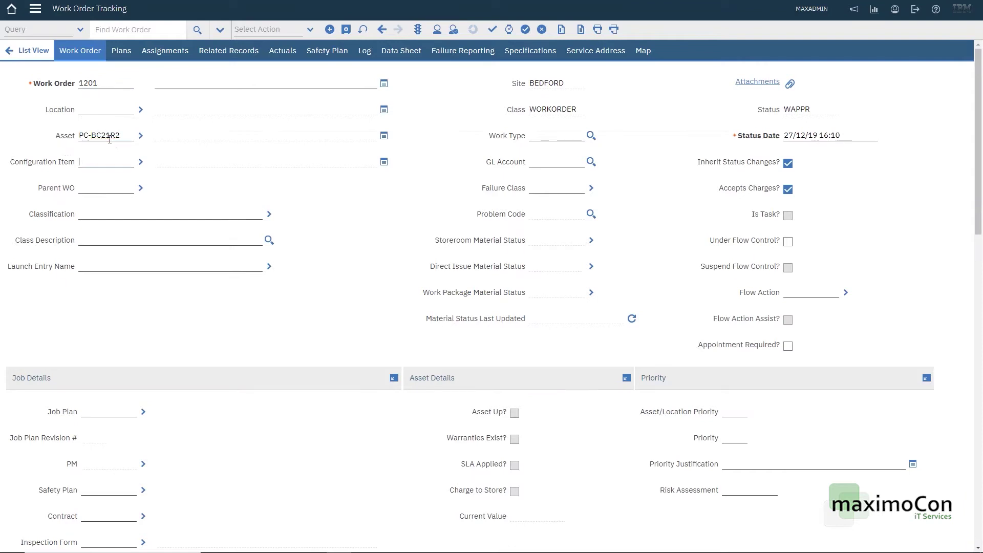
key("Tab")
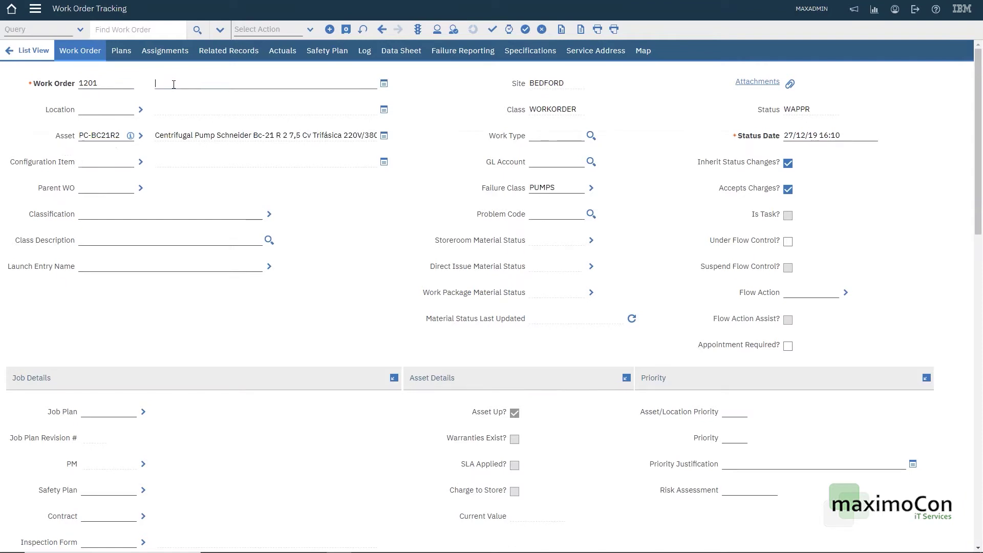
Use the pump's asset description as the work order description and save it as 1201
left_click(254, 136)
key("ctrl+c")
left_click(213, 84)
key("ctrl+v")
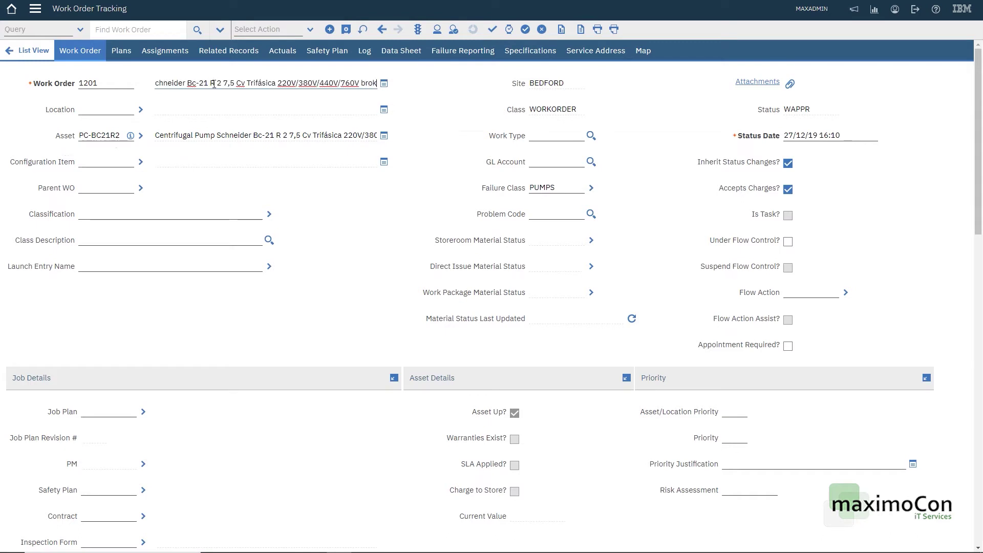
key("Tab")
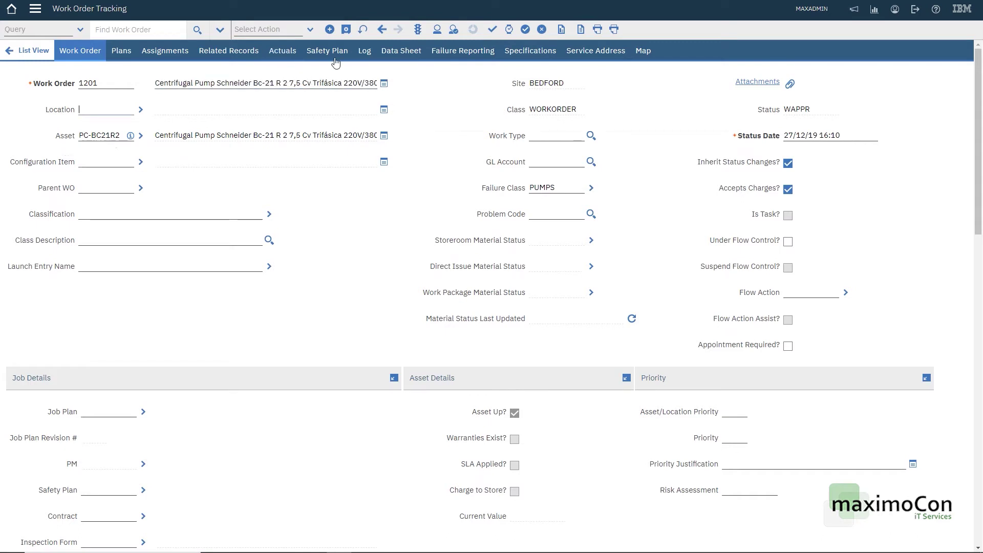
left_click(346, 30)
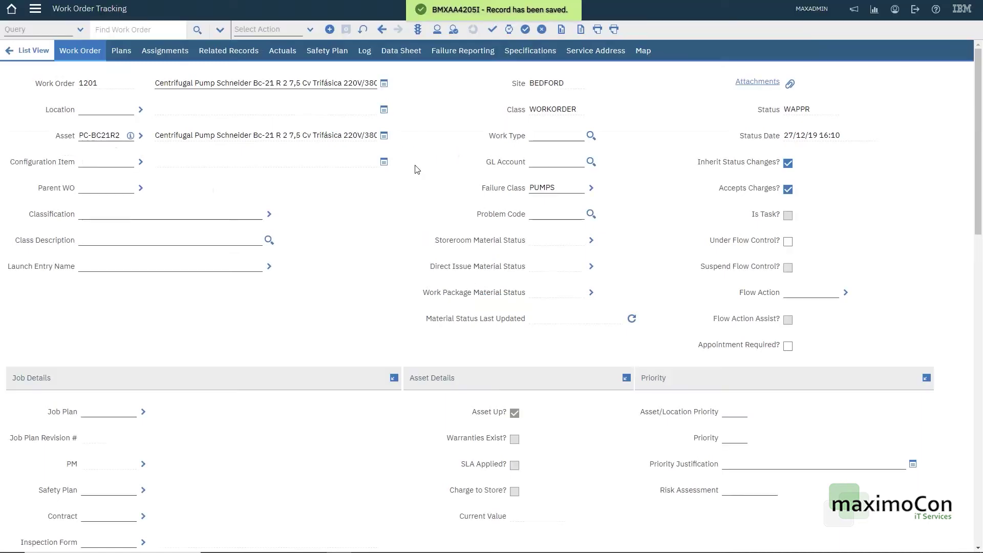
double_click(538, 188)
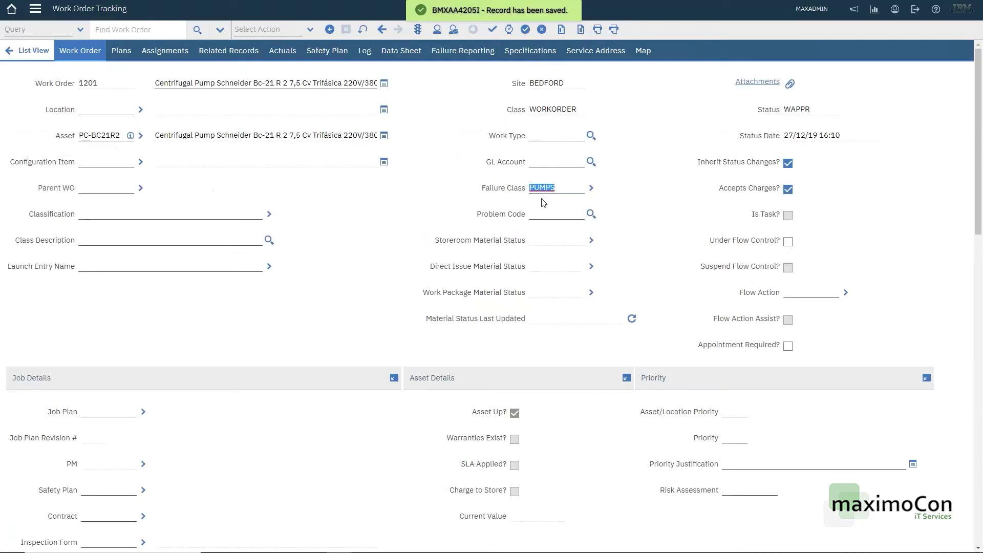
Keep failure class PUMPS, choose problem code STOPPED, and save work order 1201
left_click(591, 188)
left_click(604, 201)
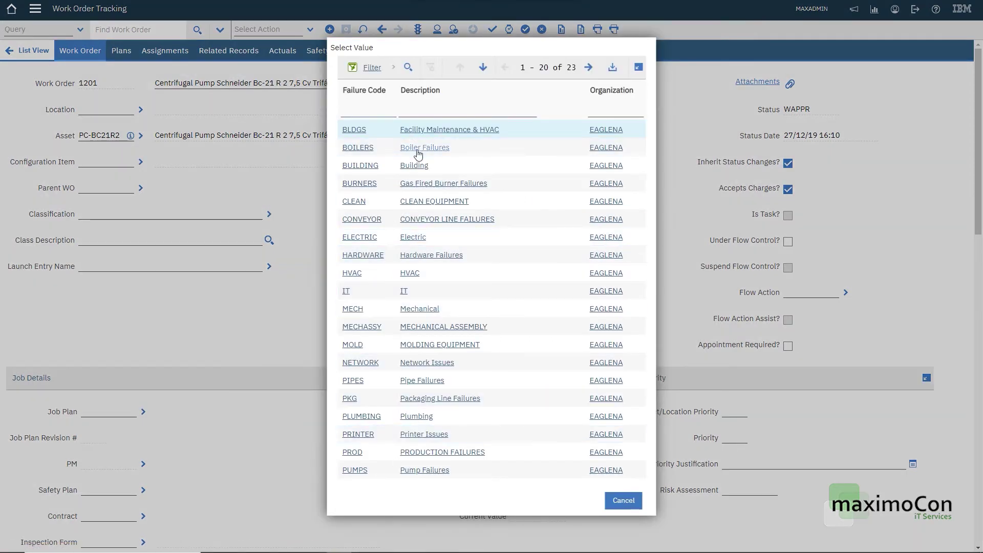
left_click(620, 504)
left_click(535, 210)
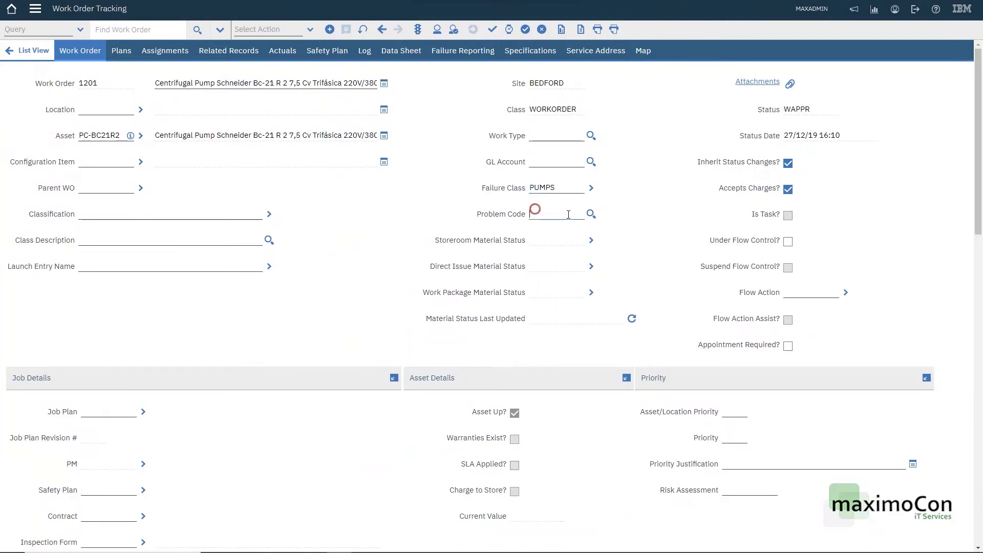
left_click(591, 213)
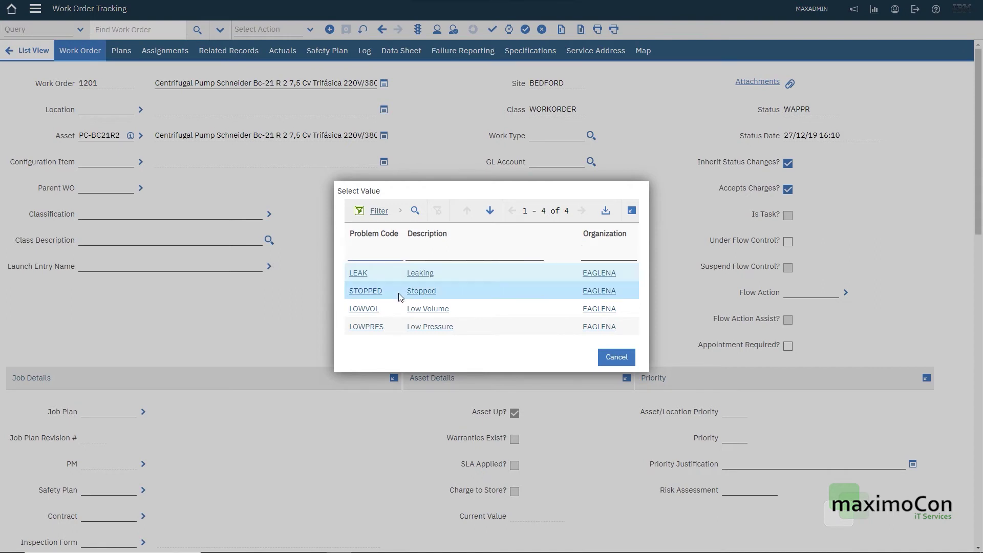
left_click(373, 290)
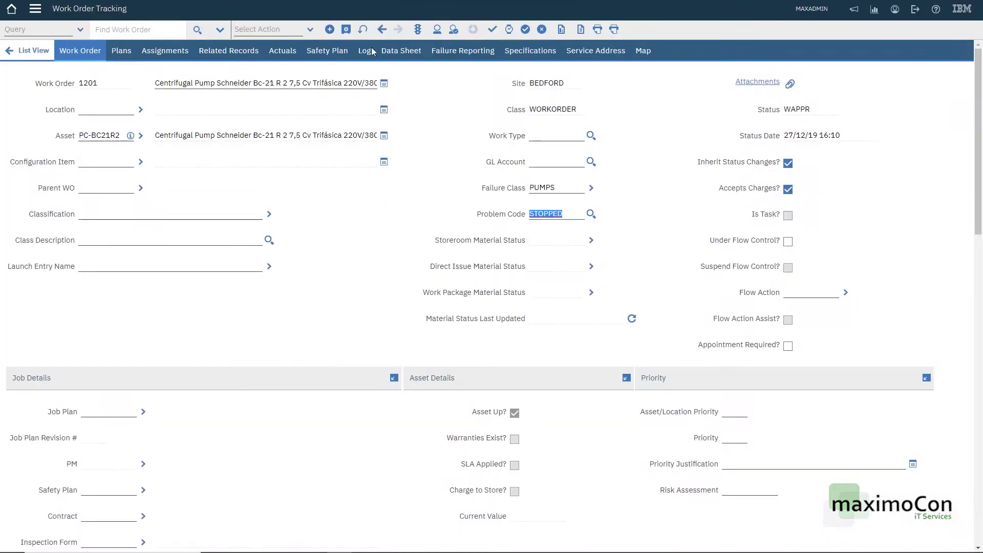
left_click(347, 30)
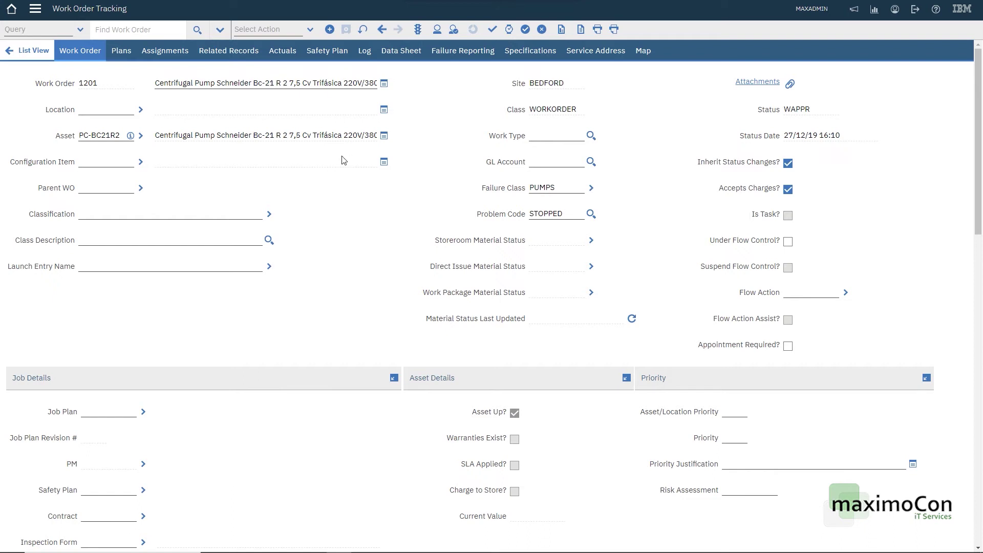
Duplicate work order 1201 as 1202, relate 1201 as already reported, then cancel the save
left_click(310, 30)
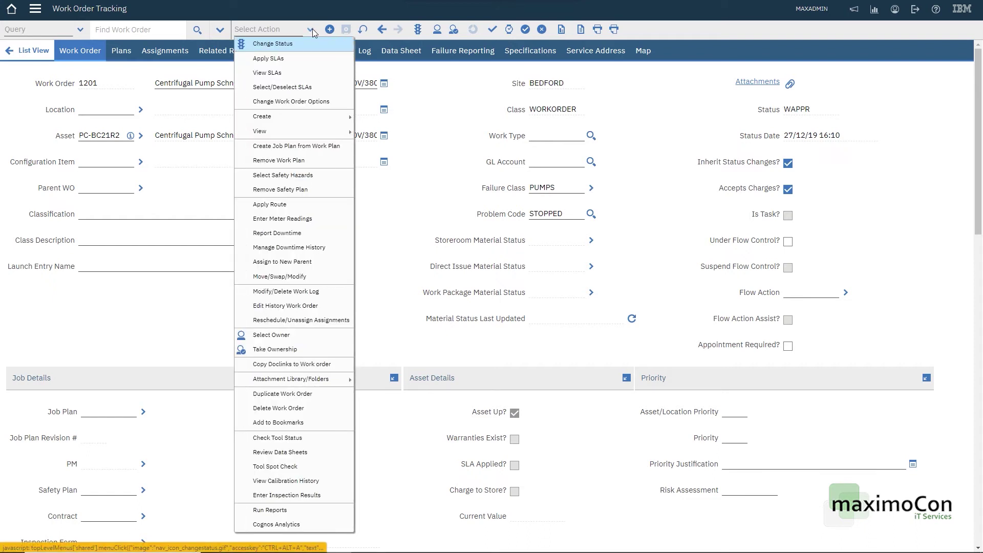
left_click(302, 394)
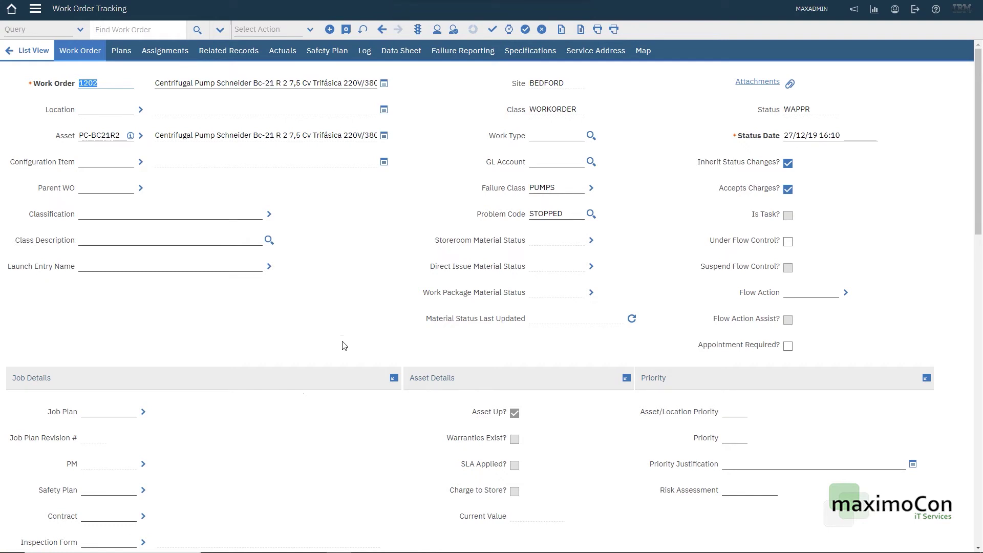
left_click(346, 29)
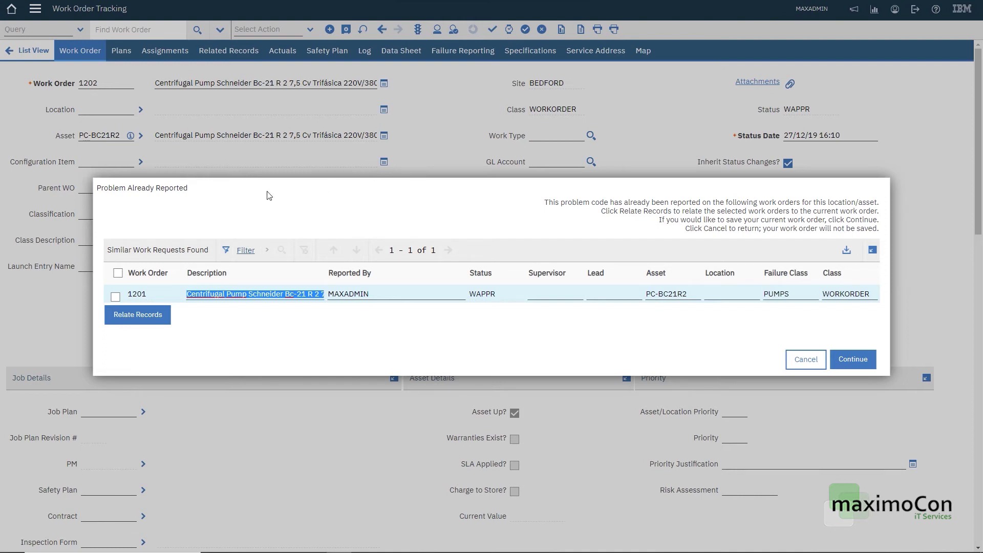
left_click(115, 296)
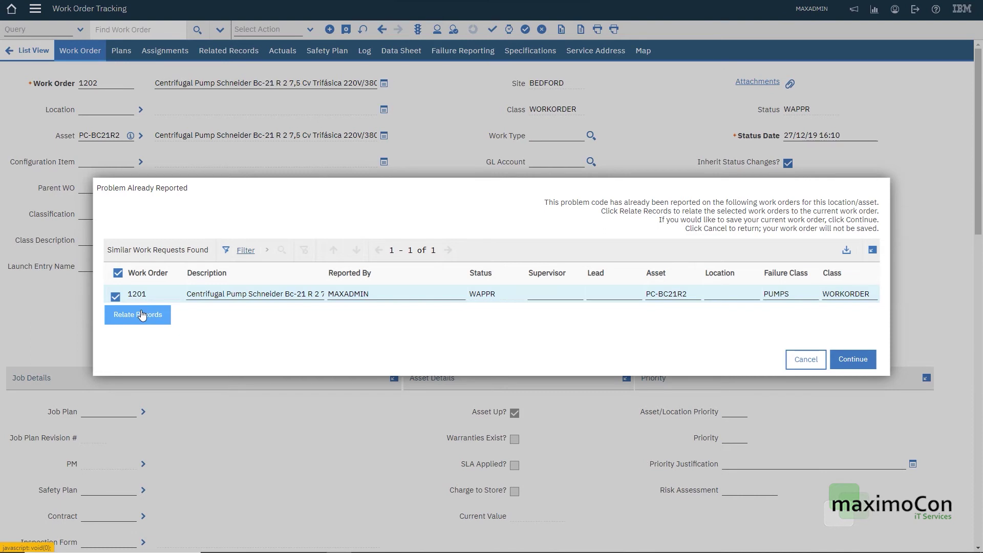
left_click(805, 359)
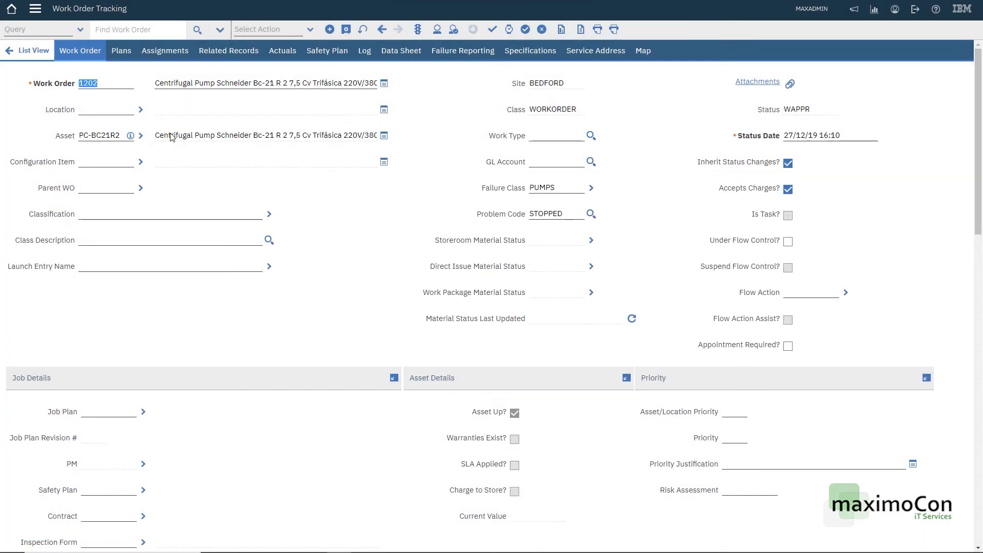
Discard the unsaved duplicate, filter work orders by asset PC%, and open work order 1201
left_click(23, 50)
left_click(521, 298)
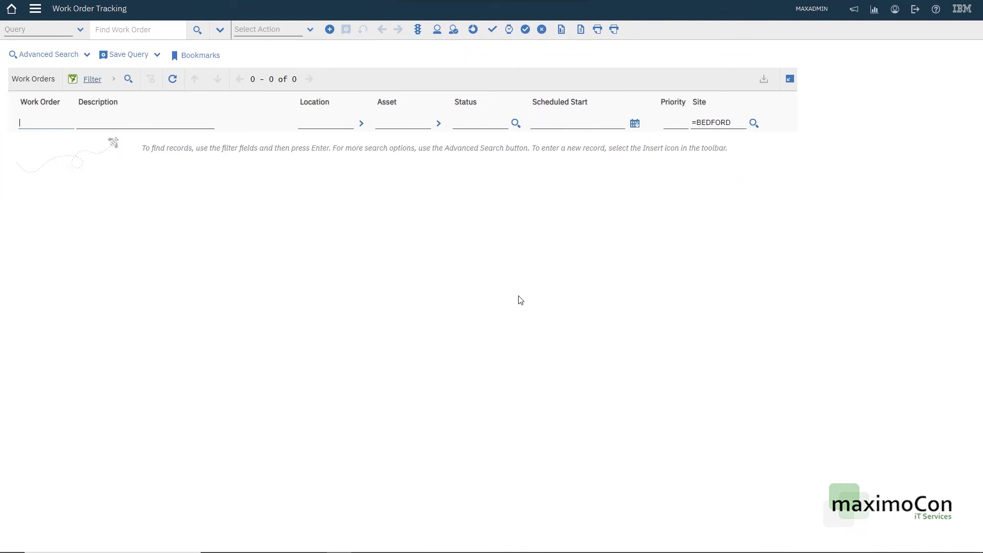
left_click_drag(520, 300, 405, 124)
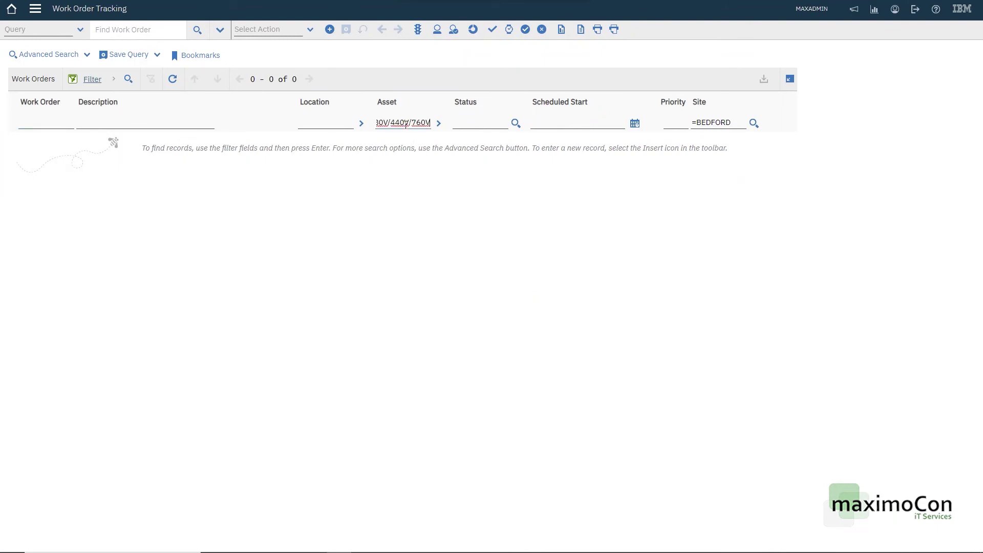
type("PC%")
key("Return")
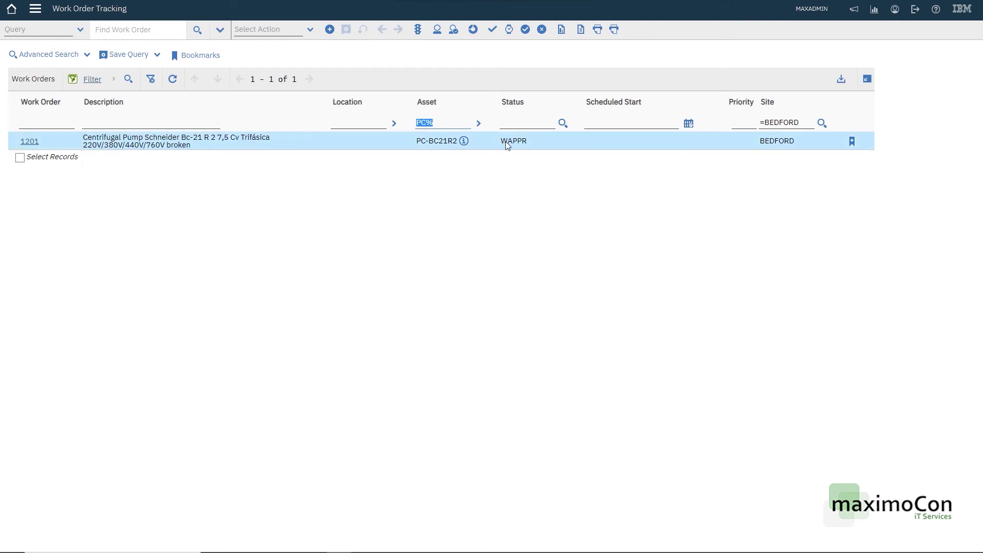
left_click(26, 142)
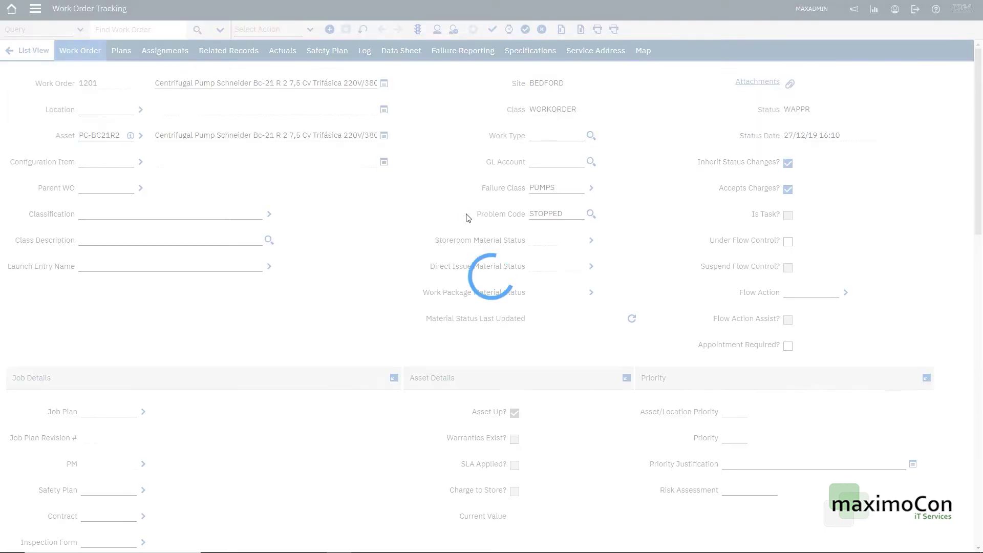
Change work order 1201's status to Approved, then In Progress, then Completed
left_click(492, 30)
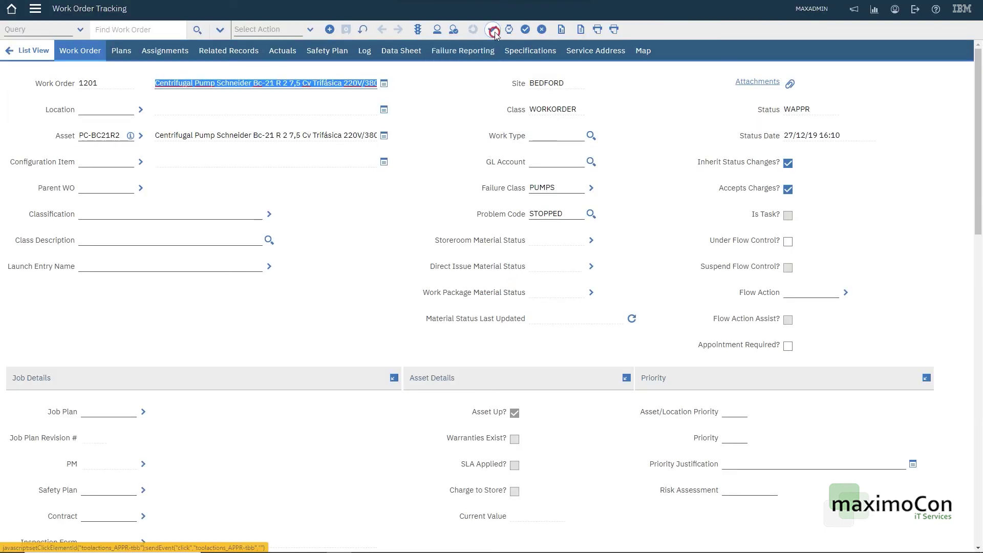
left_click(711, 401)
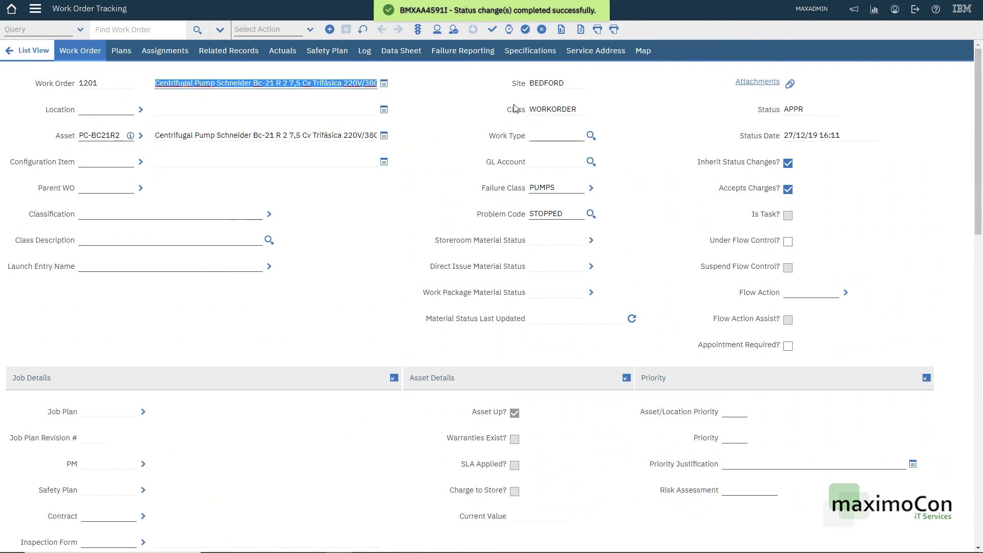
left_click(509, 29)
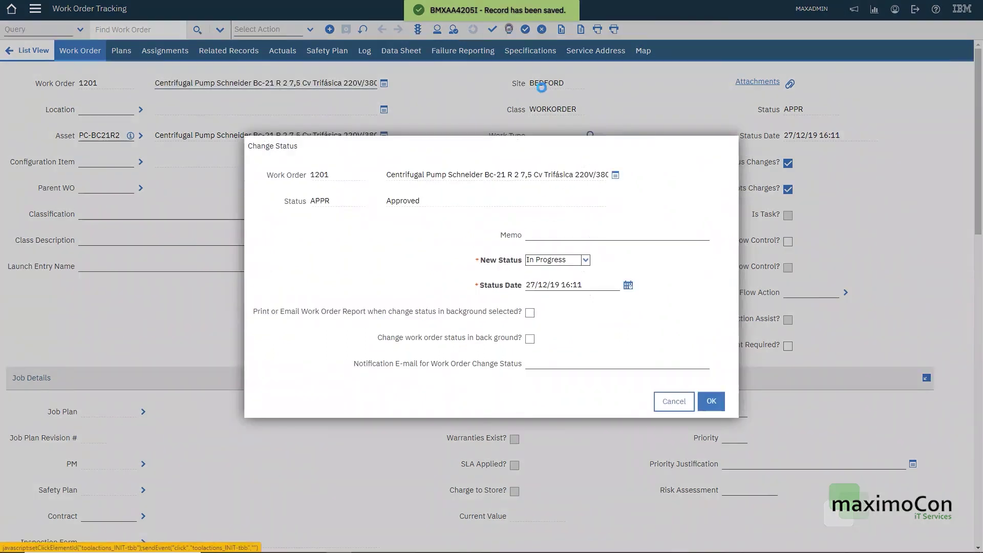
left_click(700, 406)
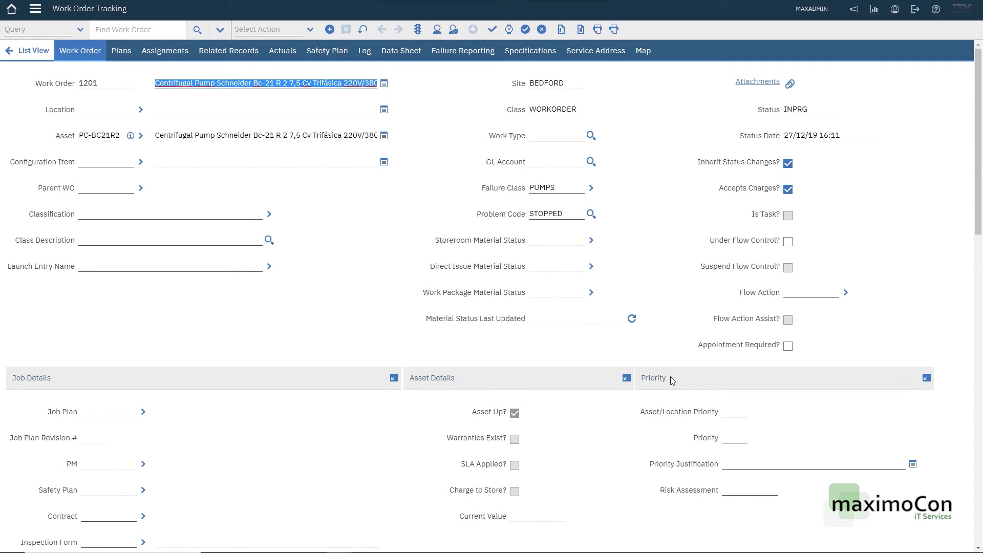
left_click(543, 31)
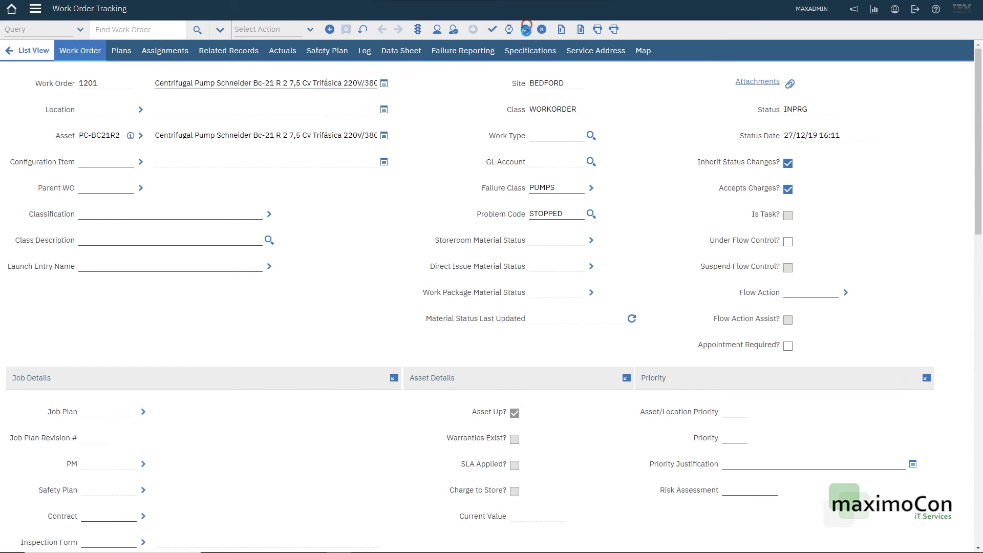
left_click(710, 404)
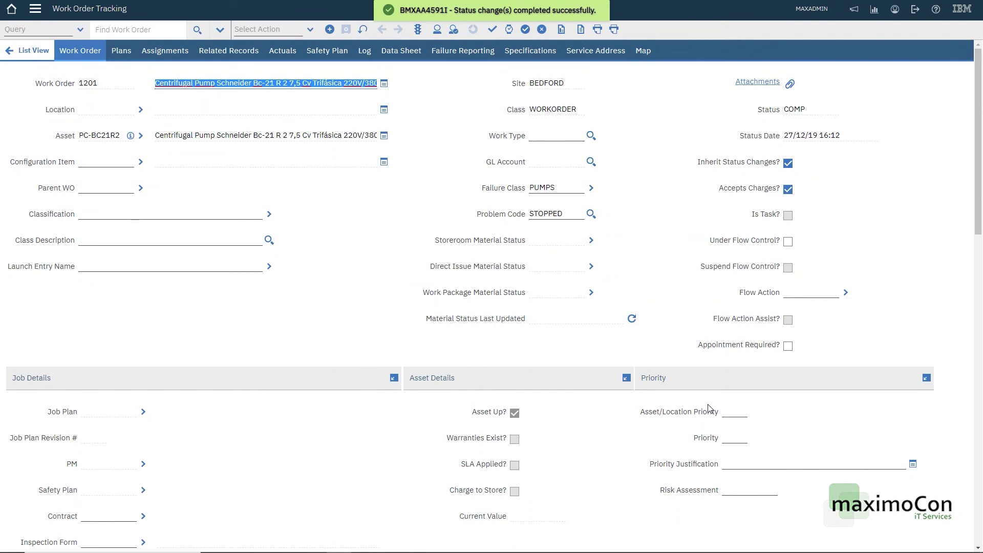
In Failure Reporting, add cause MOTRFAIL and remedy REPLMOTR under the STOPPED problem
left_click(469, 50)
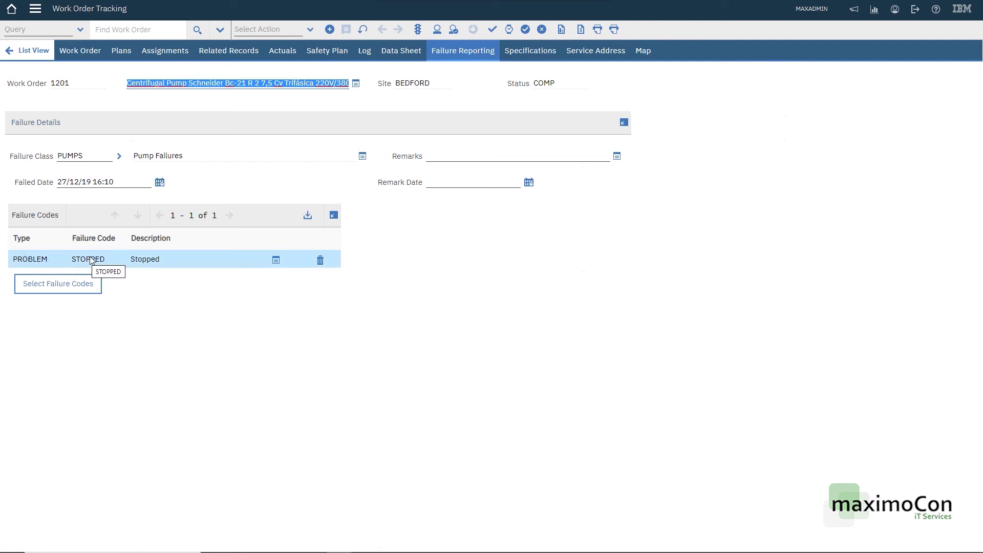
left_click(74, 285)
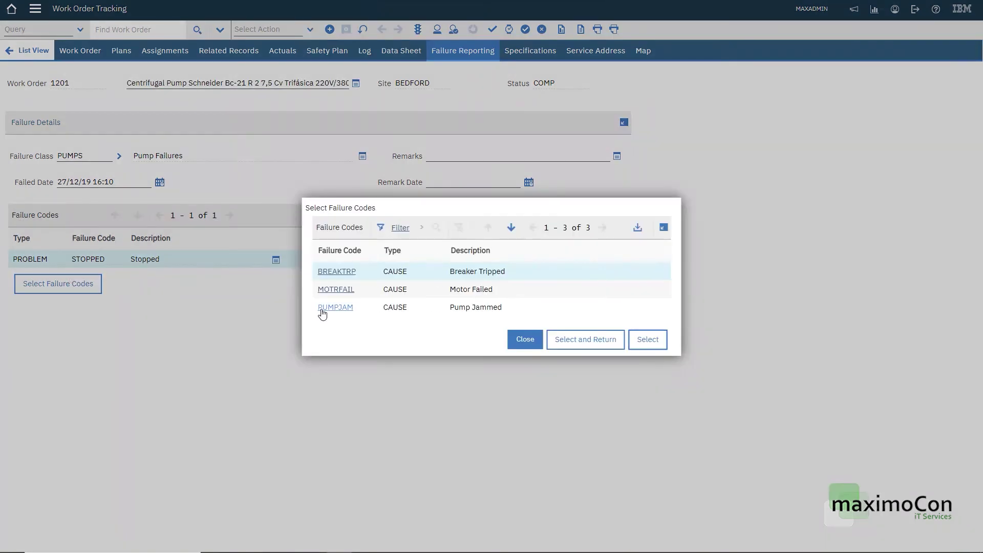
left_click(354, 289)
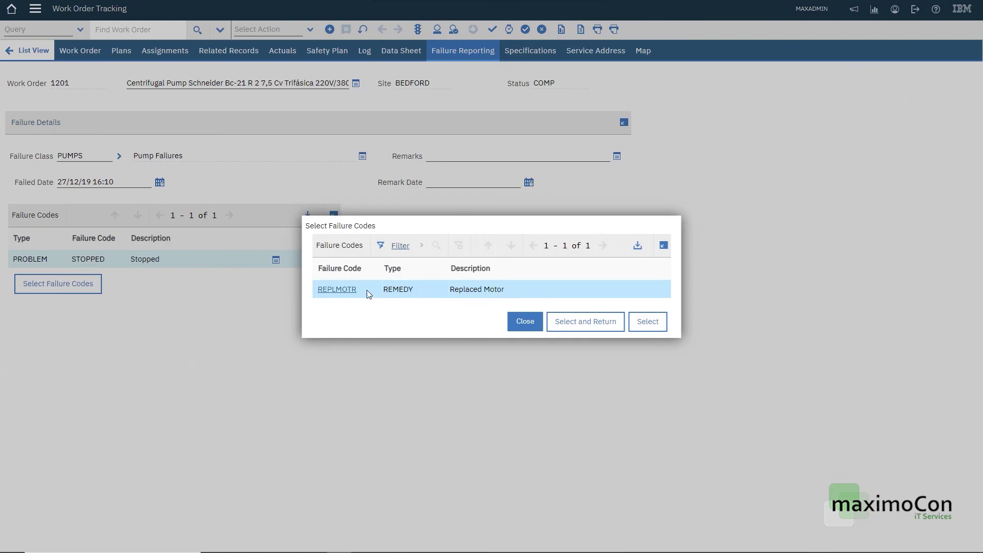
left_click(341, 289)
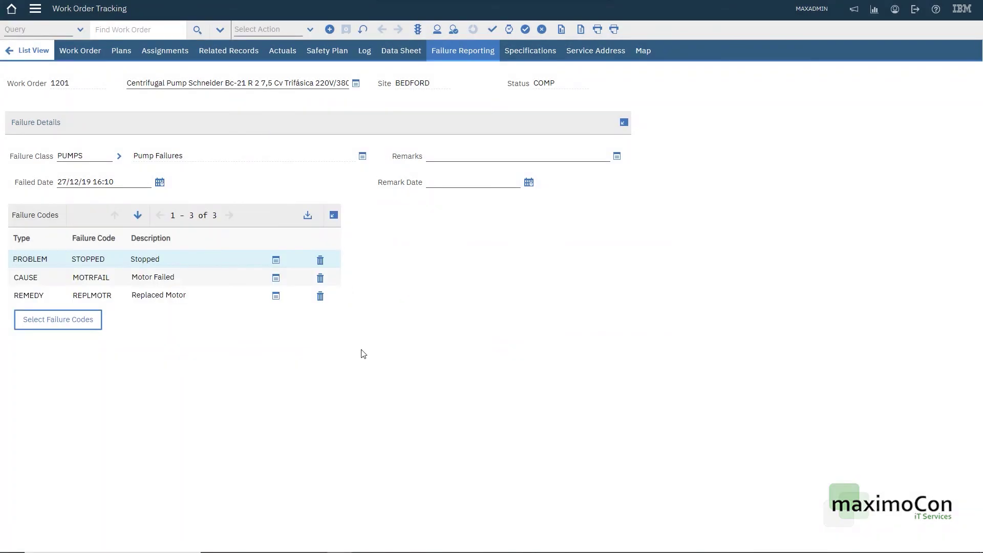